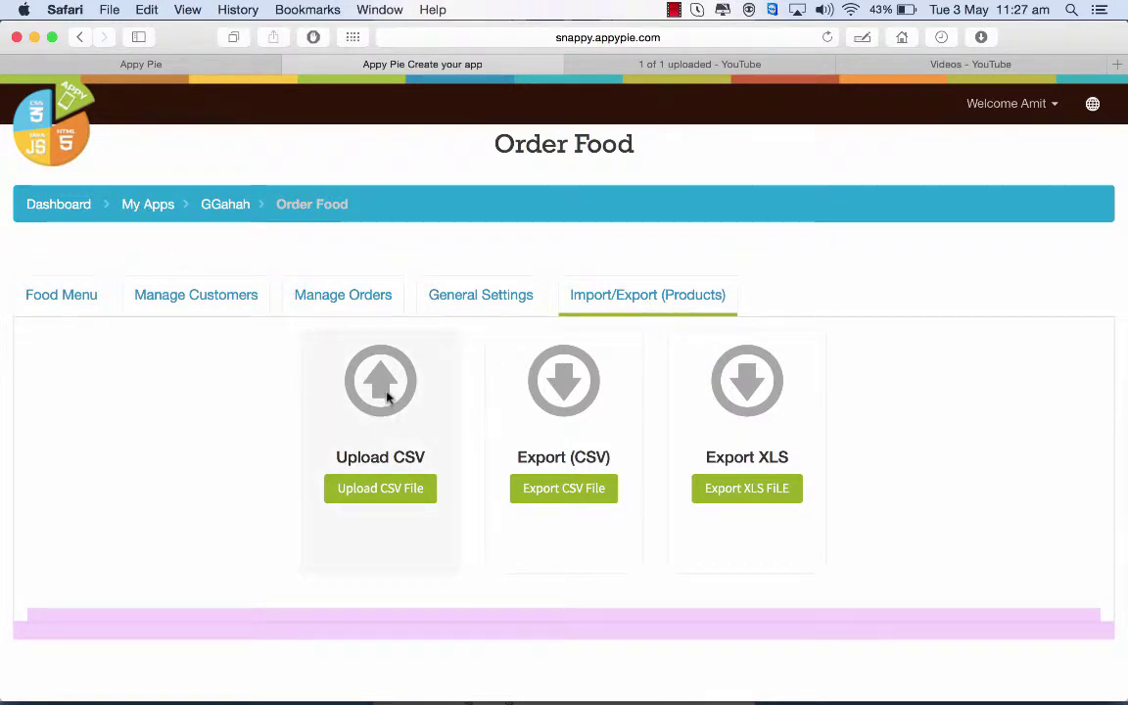
# Open the Upload CSV File dialog on the Import/Export (Products) tab.
pyautogui.click(380, 494)
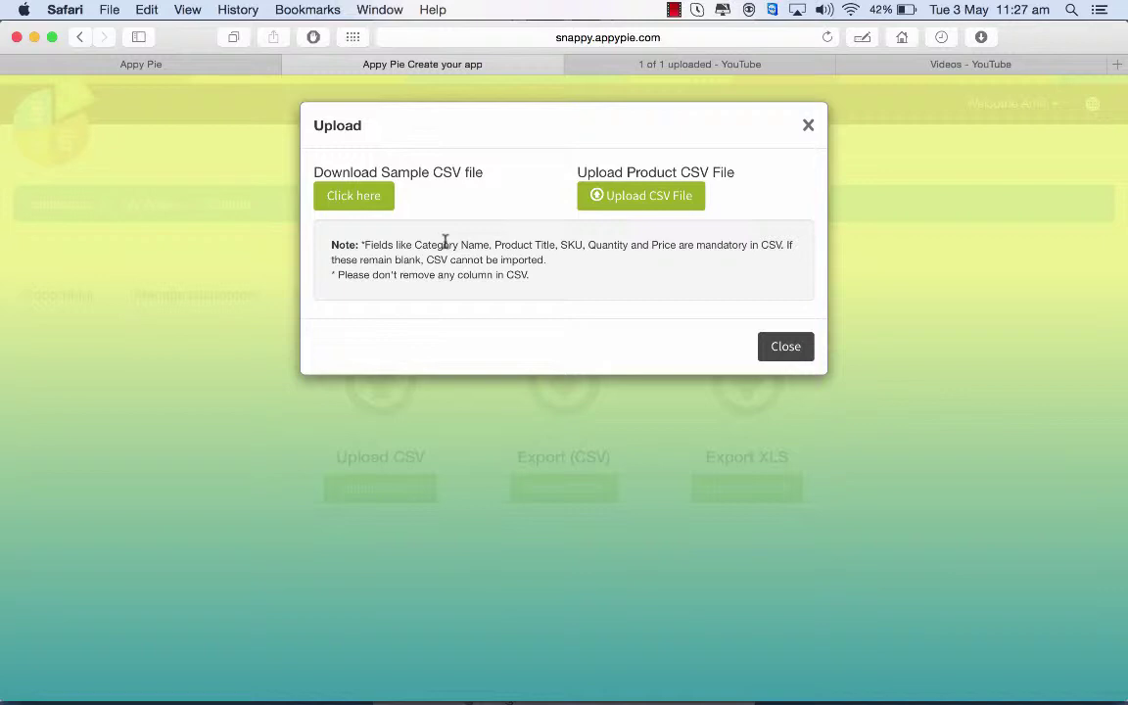
# Download the sample product CSV from the Upload dialog.
pyautogui.click(381, 205)
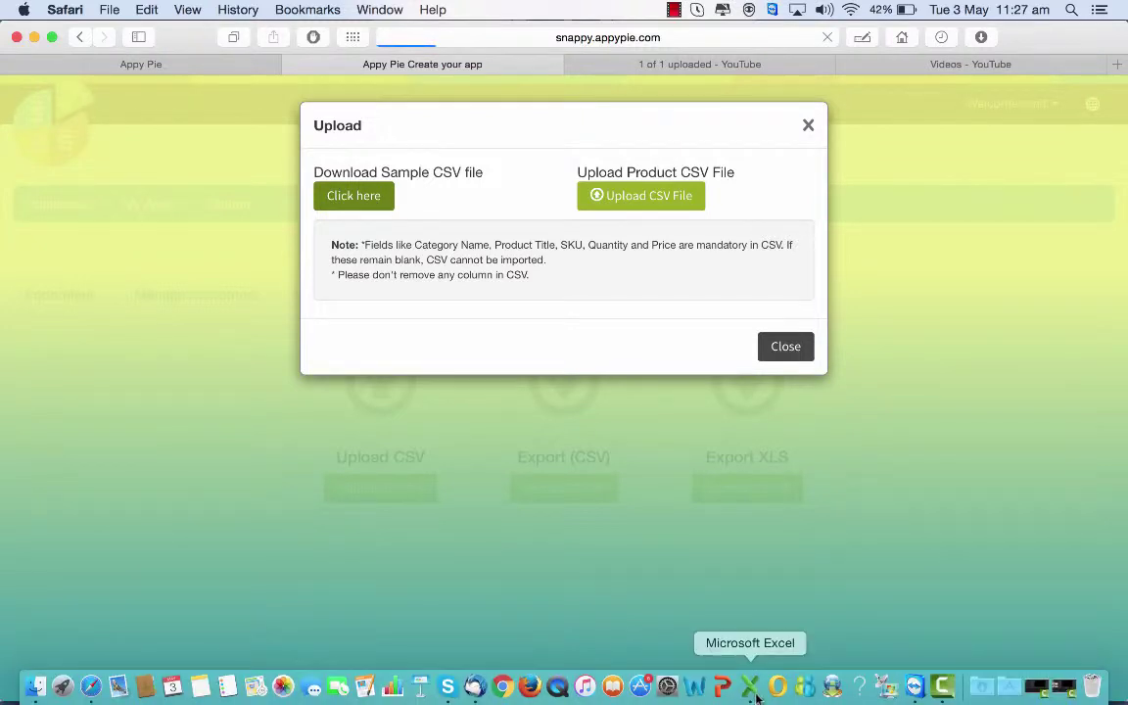
# In Excel, review Spring Roll's category Continental|Chinese, sort value, title, description and SKU f004.
pyautogui.click(752, 688)
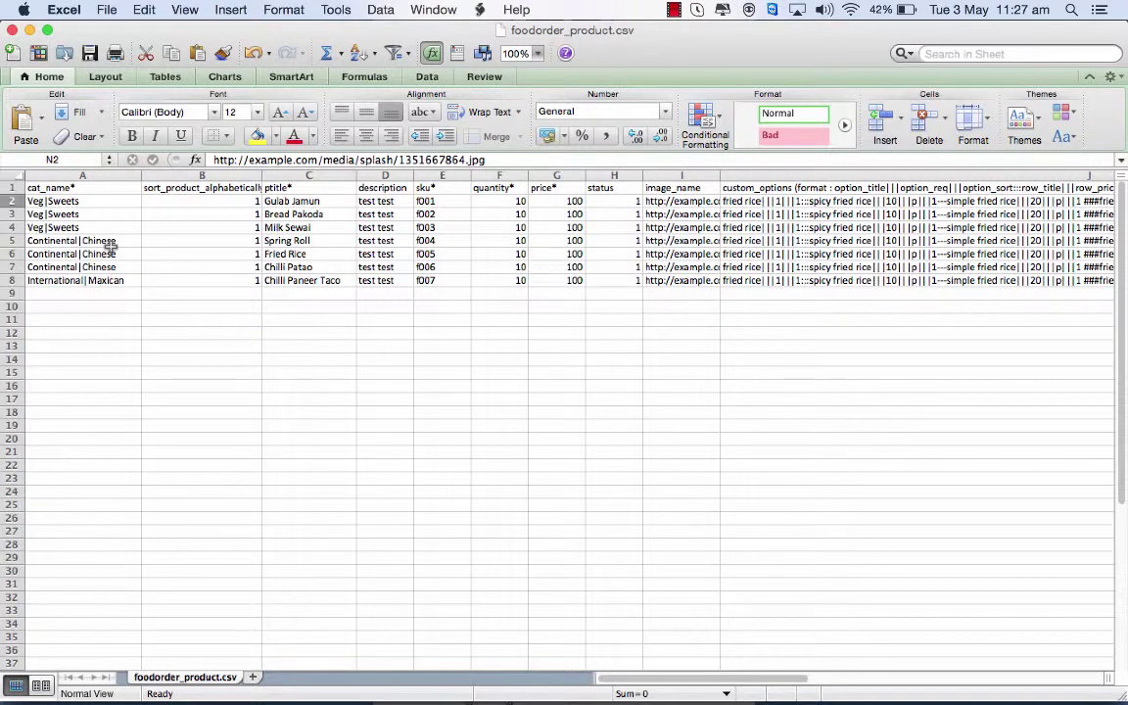
pyautogui.click(114, 240)
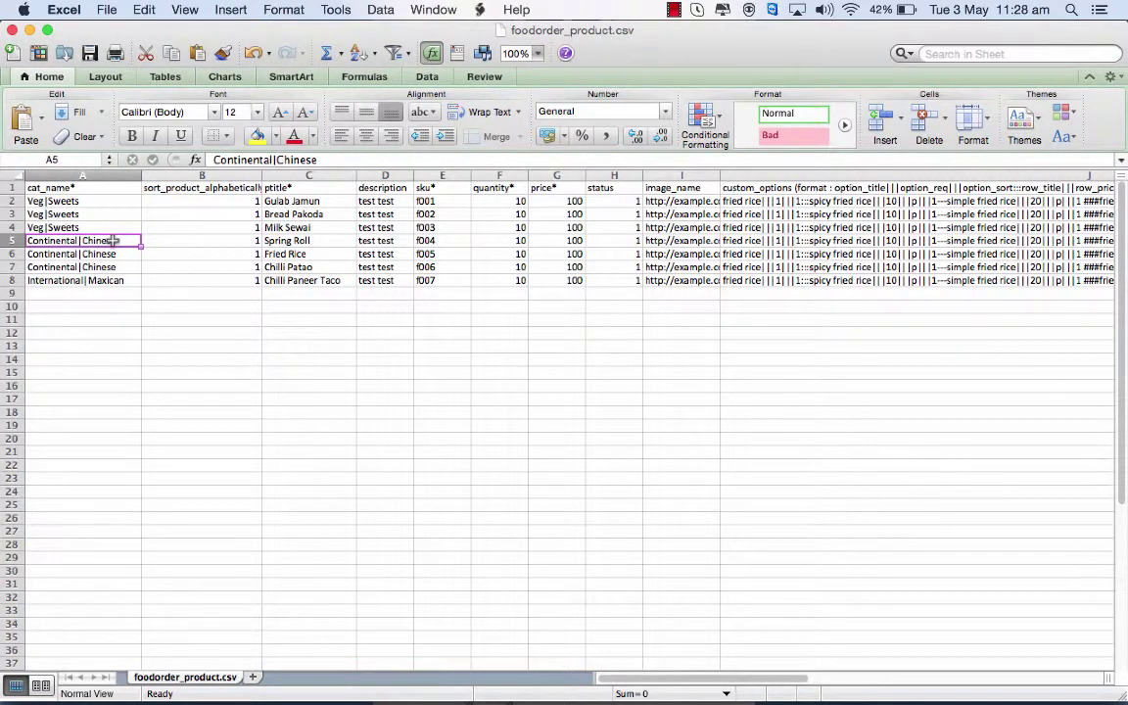
pyautogui.click(169, 240)
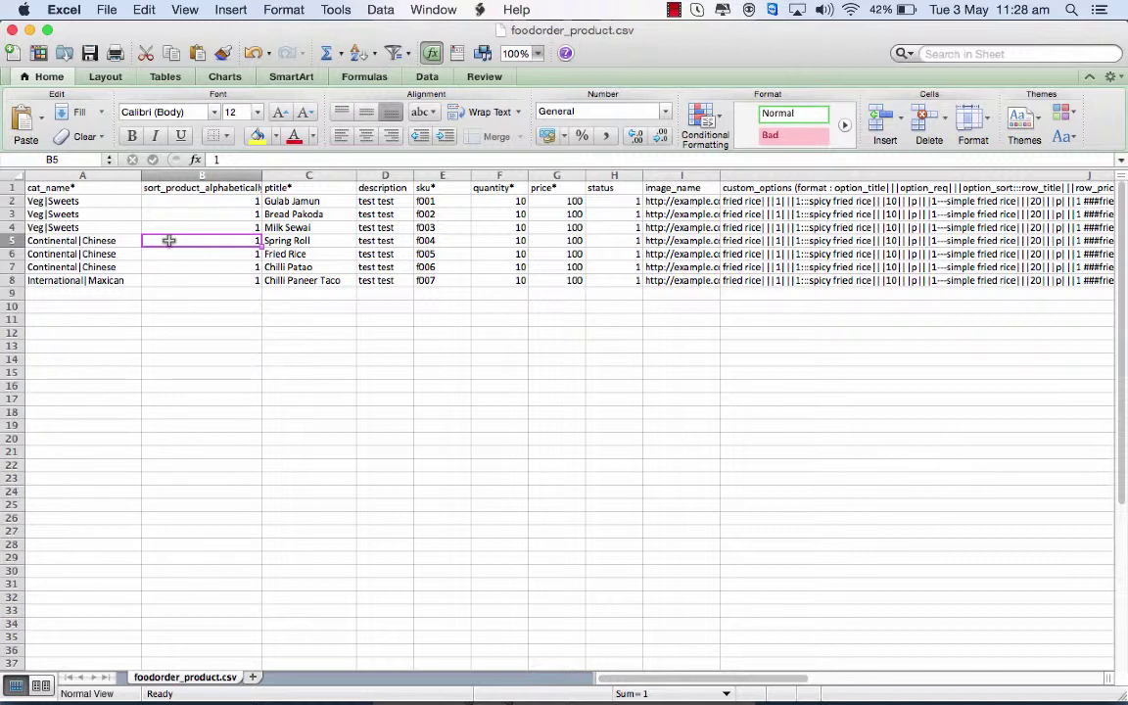
pyautogui.click(274, 240)
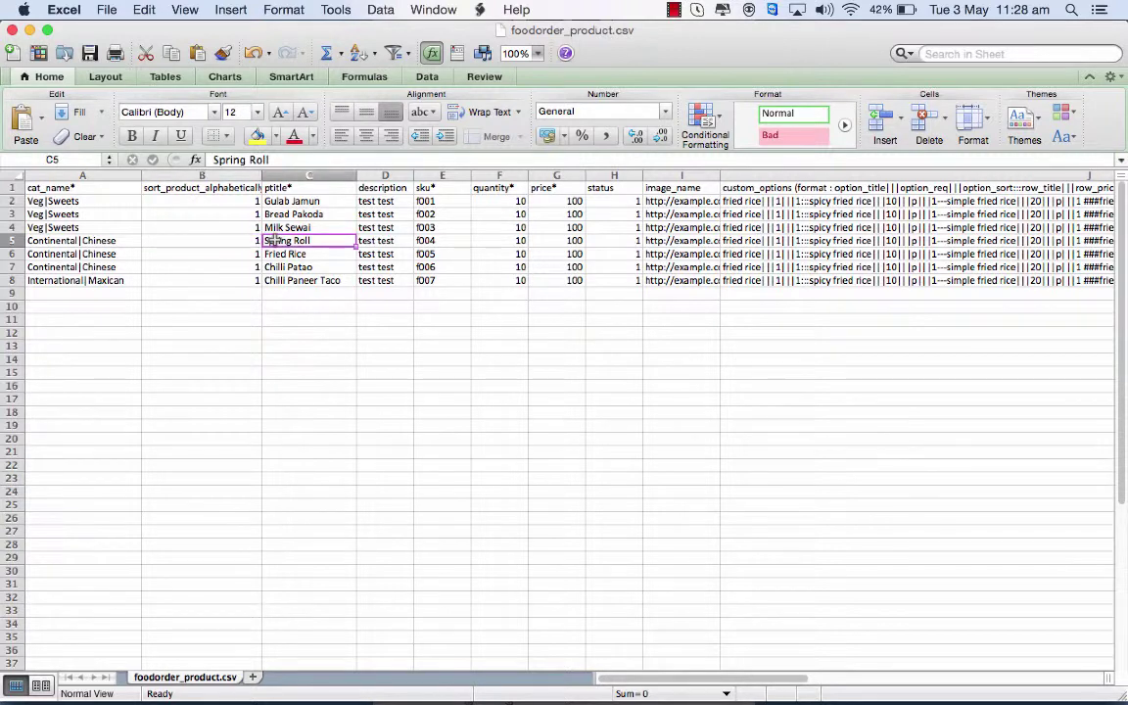
pyautogui.click(375, 240)
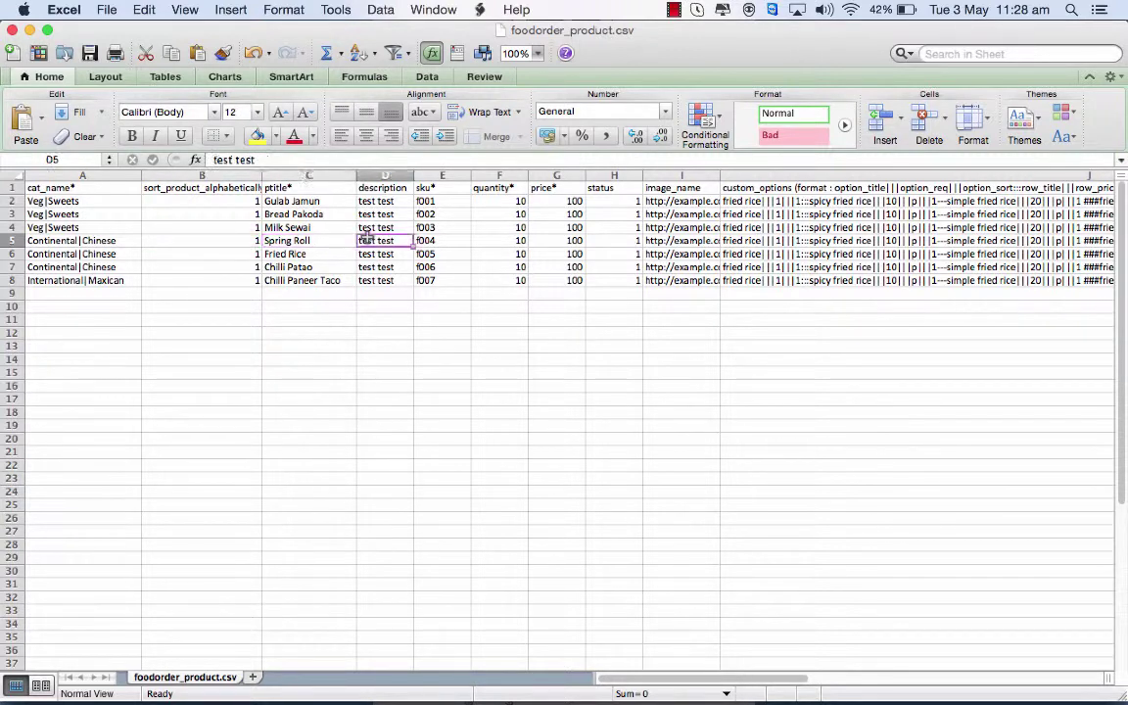
pyautogui.click(423, 241)
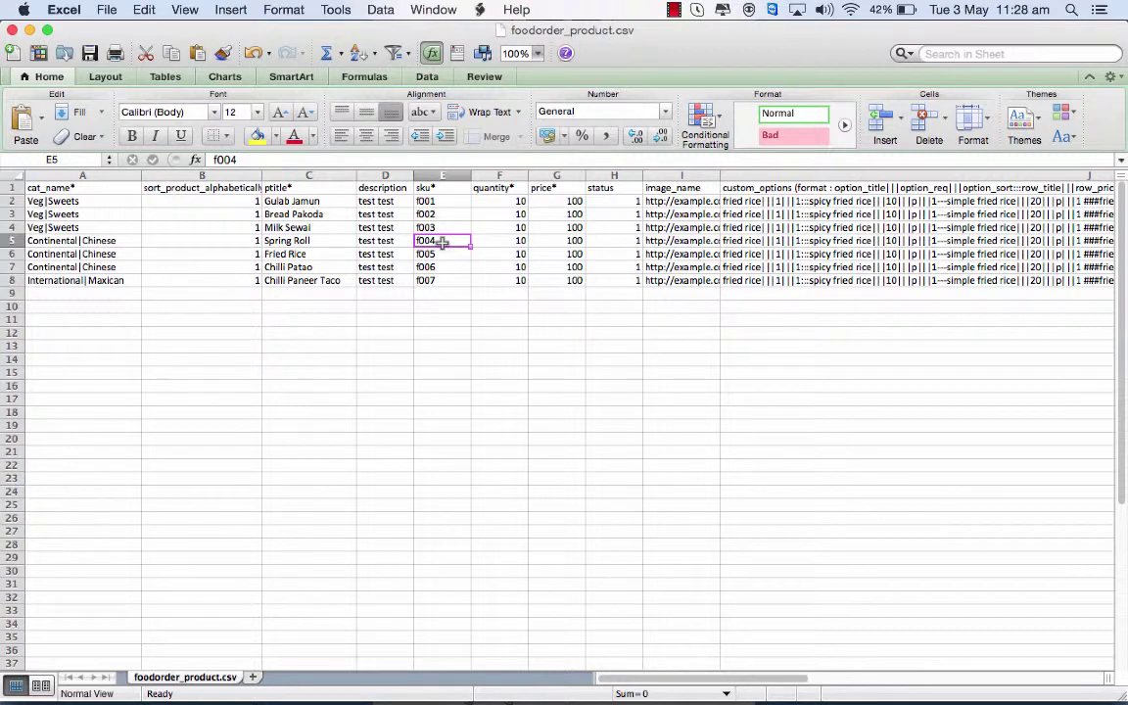
# Compare SKU f004 with f003, then check Spring Roll's quantity 10, price 100 and status.
pyautogui.press('Up')
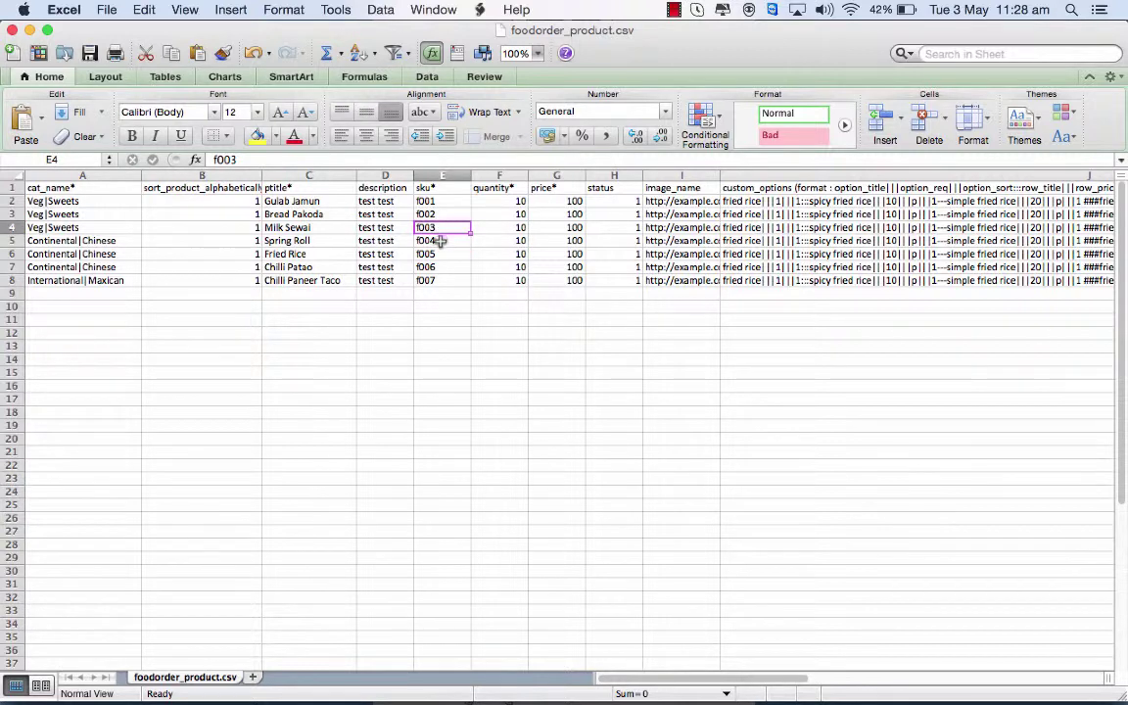
pyautogui.click(440, 241)
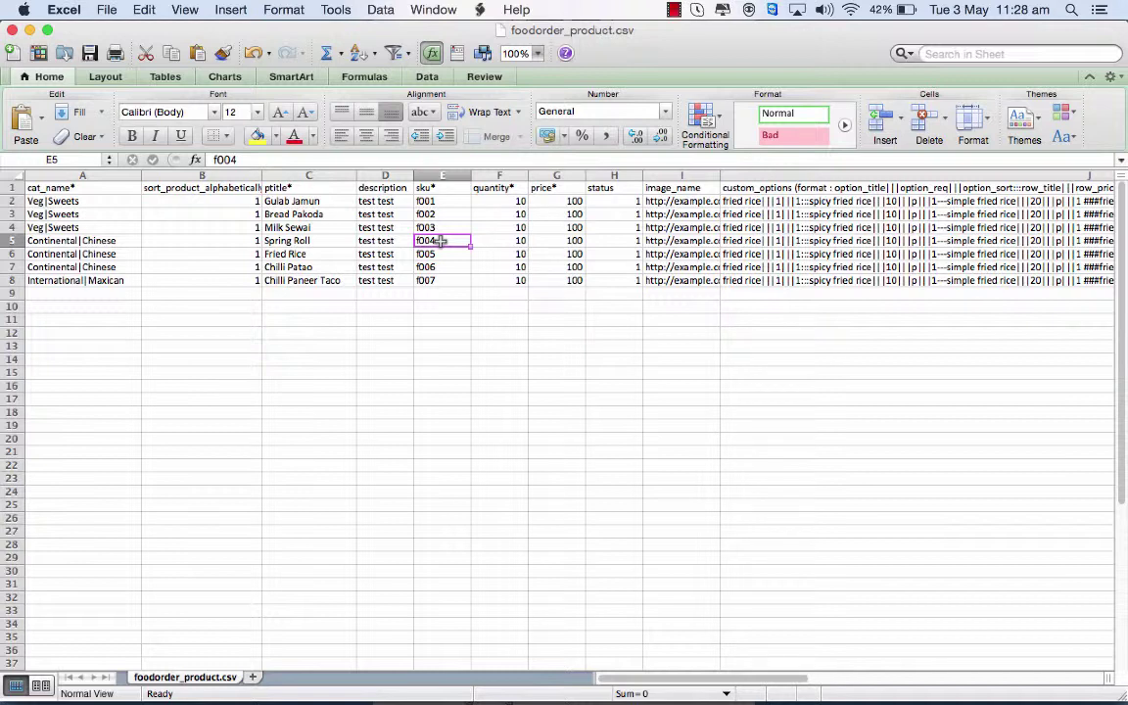
pyautogui.click(496, 241)
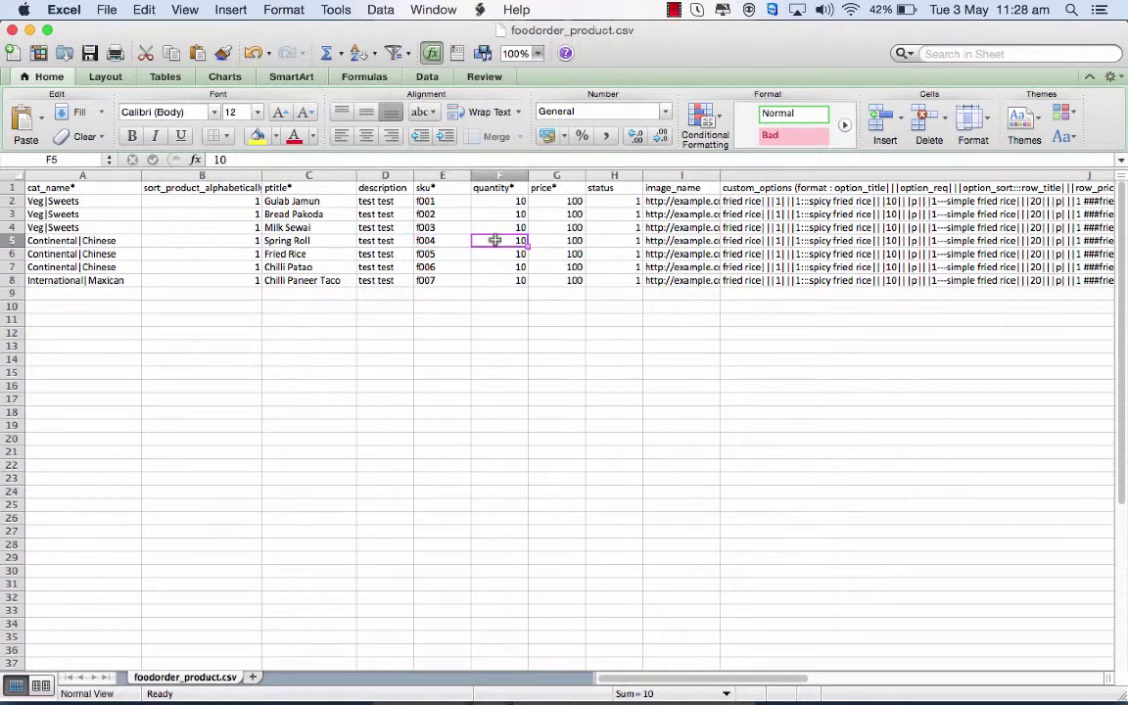
pyautogui.click(566, 240)
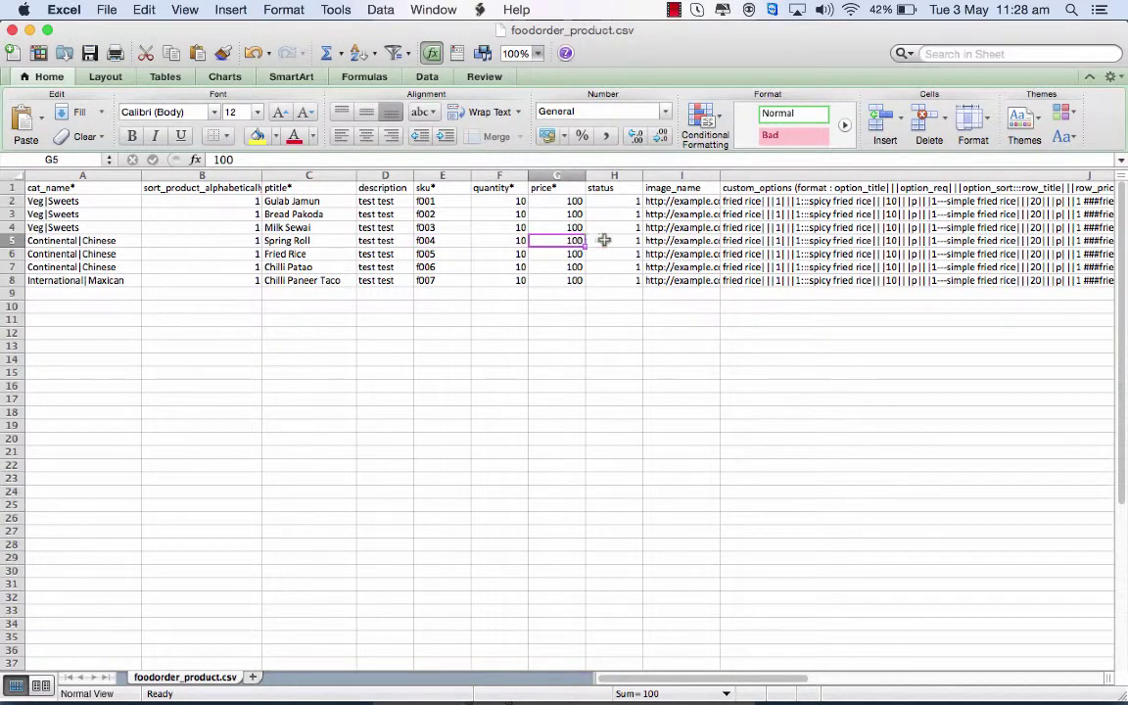
pyautogui.click(604, 240)
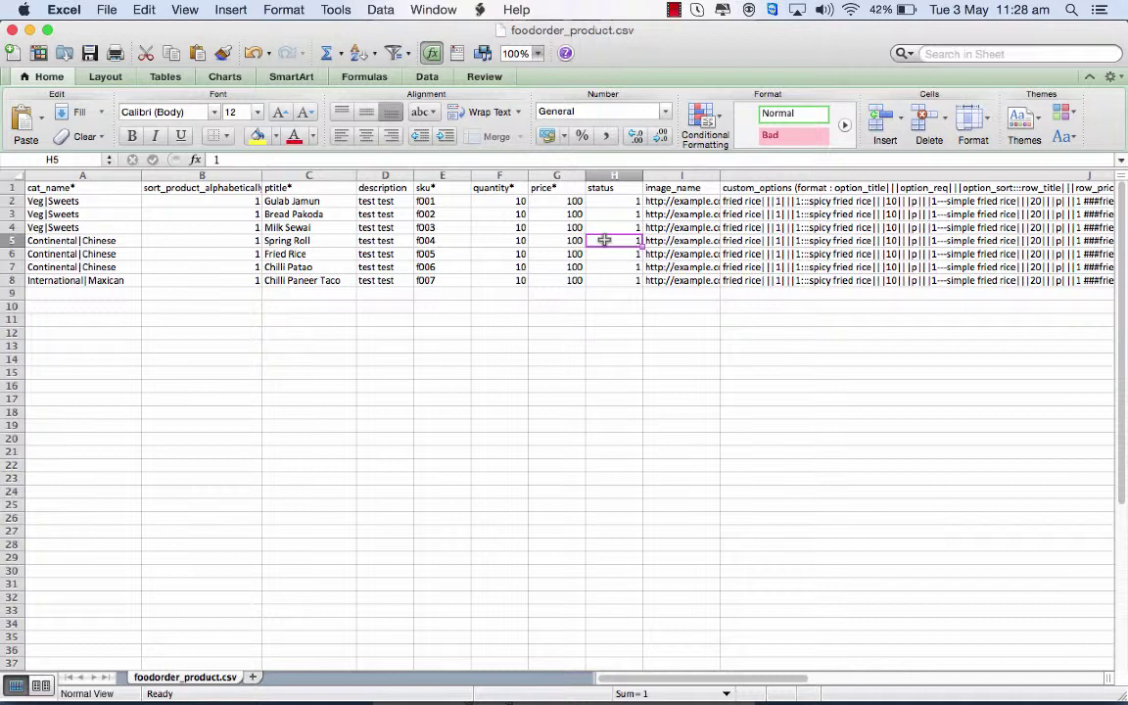
pyautogui.click(341, 244)
pyautogui.click(651, 242)
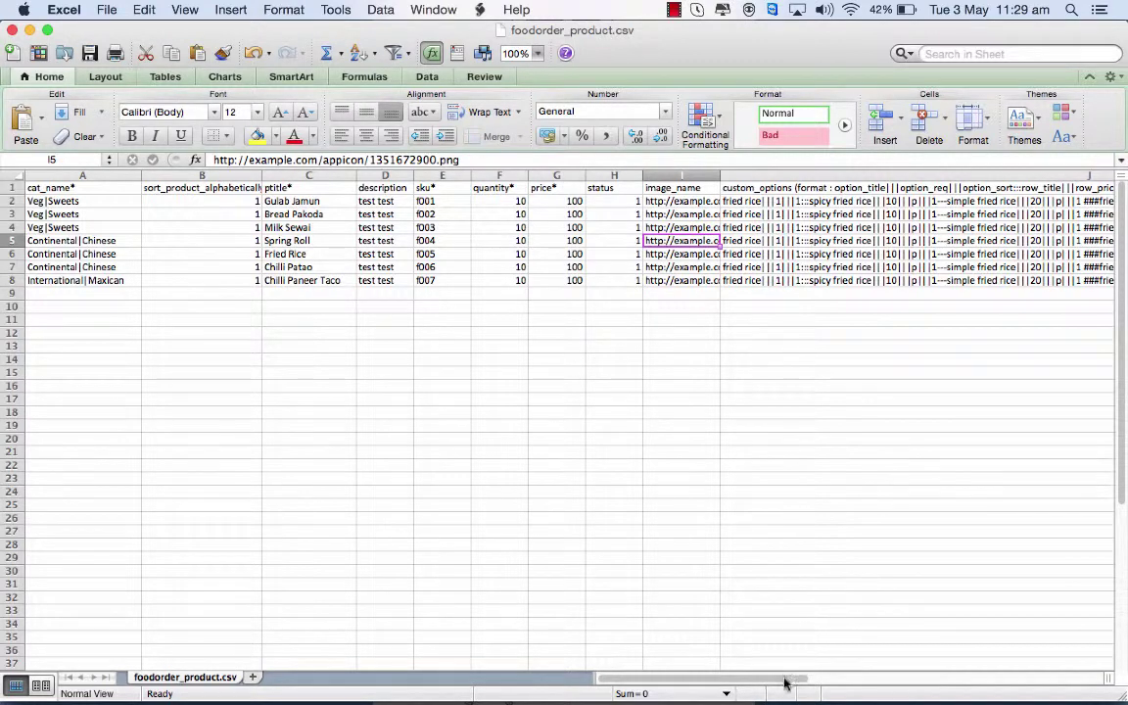
pyautogui.moveTo(783, 679); pyautogui.dragTo(840, 680)
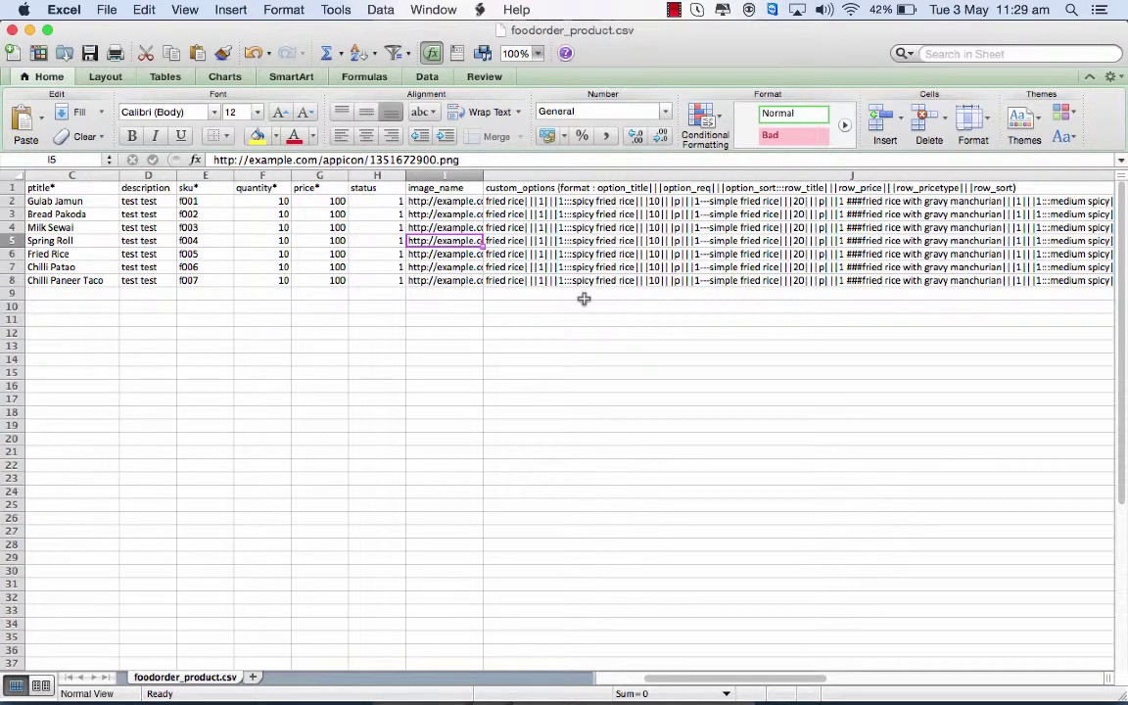
pyautogui.click(526, 244)
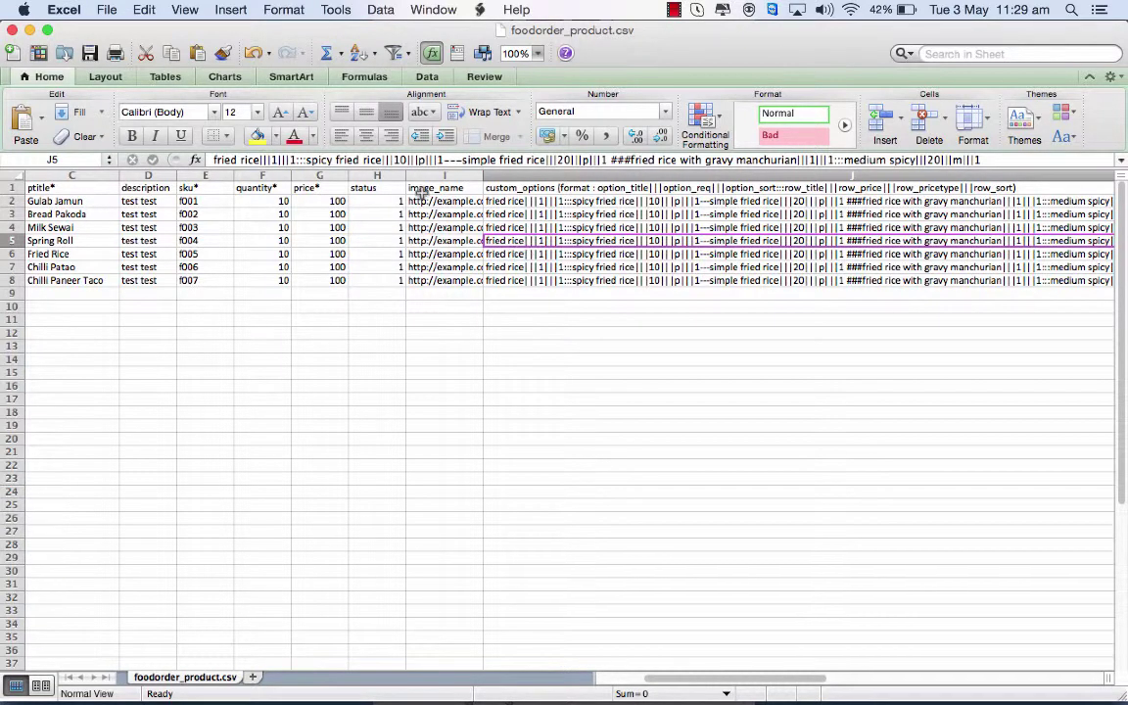
# Step through Spring Roll's custom_options text in J5, including the spicy fried rice option.
pyautogui.click(265, 160)
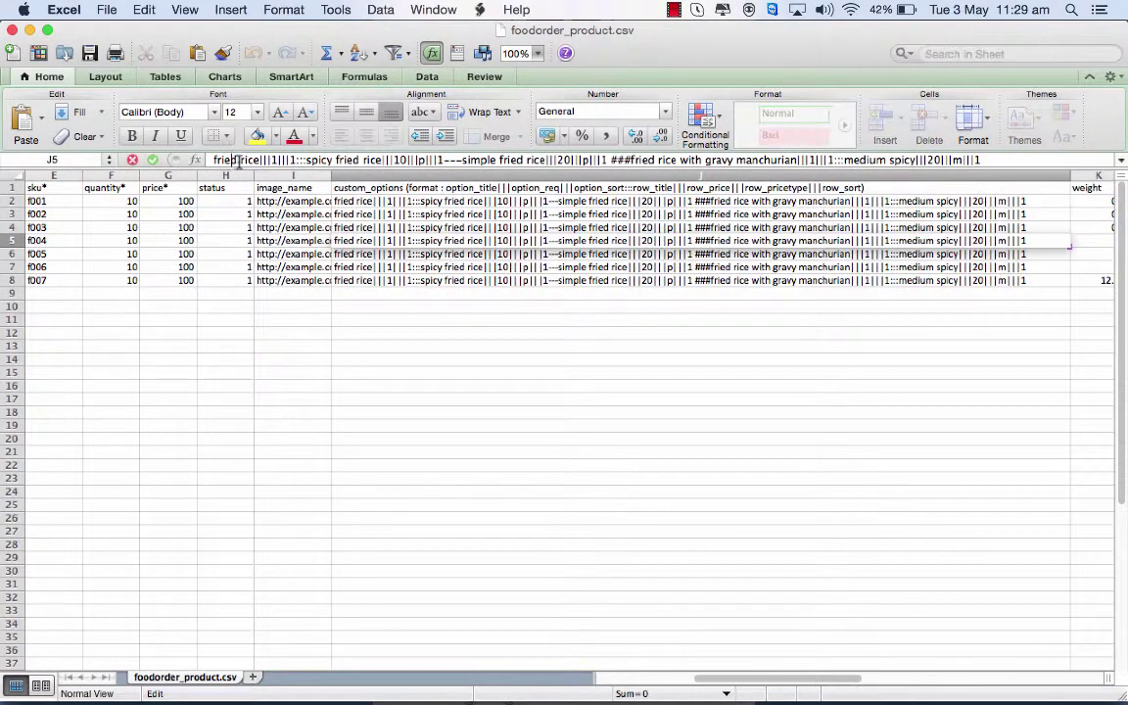
pyautogui.press('Left')
pyautogui.press('Left')
pyautogui.press('Left')
pyautogui.press('Left')
pyautogui.press('Left')
pyautogui.press('Left')
pyautogui.press('Left')
pyautogui.click(387, 160)
pyautogui.click(301, 159)
pyautogui.press('Left')
pyautogui.press('Left')
pyautogui.press('Left')
pyautogui.press('Left')
pyautogui.press('Left')
pyautogui.press('Left')
# Check Spring Roll's custom options, subcategory image URL, and weight through food_type columns.
pyautogui.moveTo(852, 683); pyautogui.dragTo(936, 685)
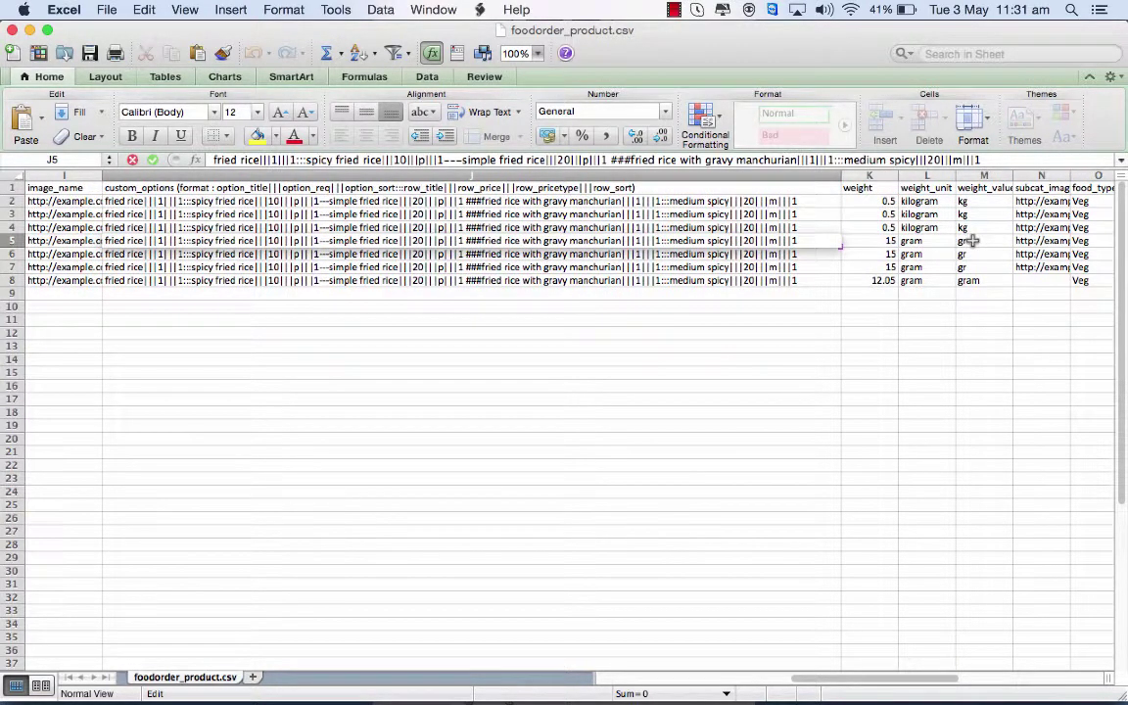
pyautogui.click(1036, 241)
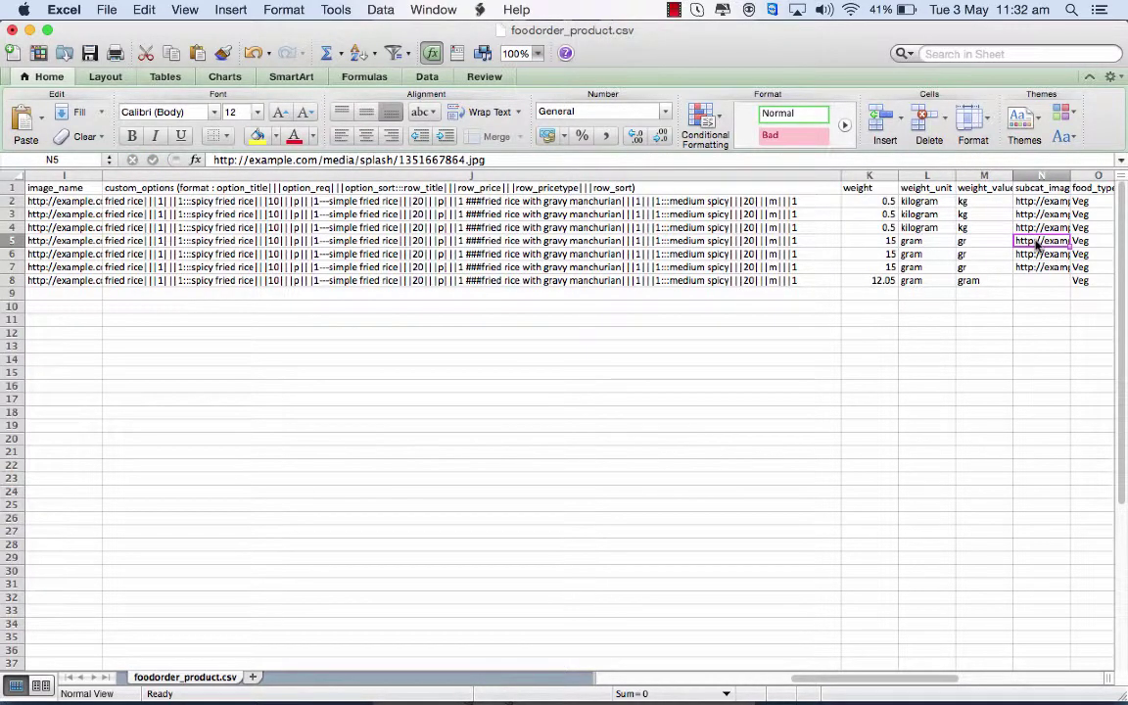
pyautogui.click(736, 242)
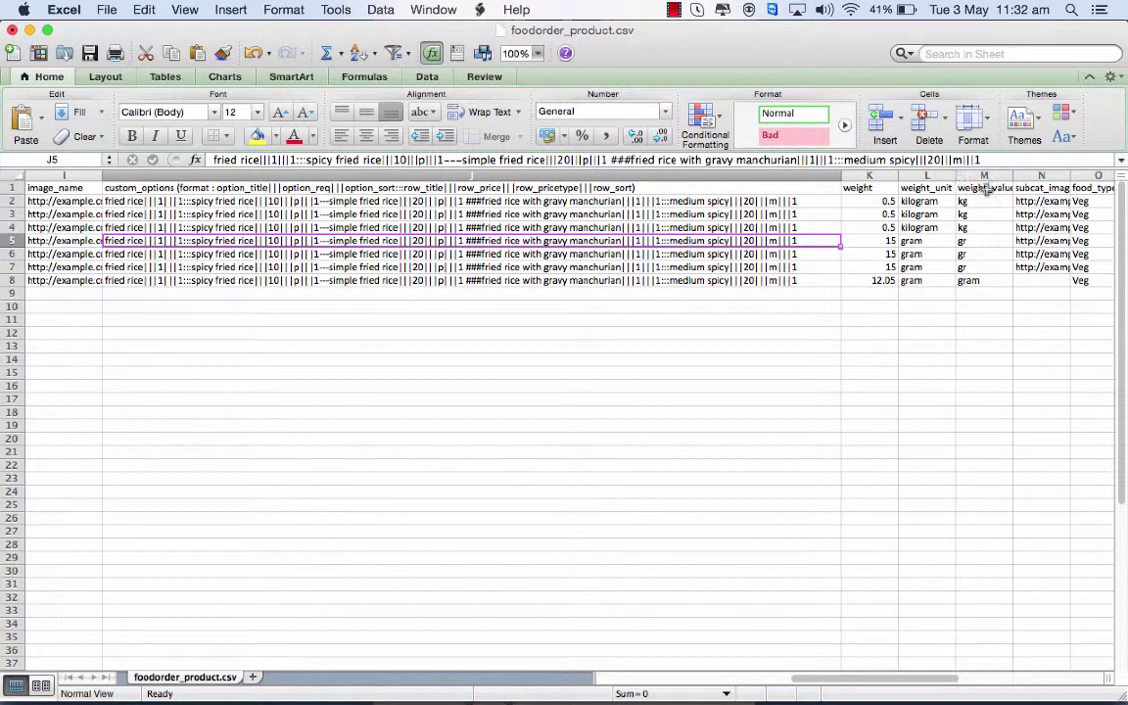
pyautogui.click(1026, 239)
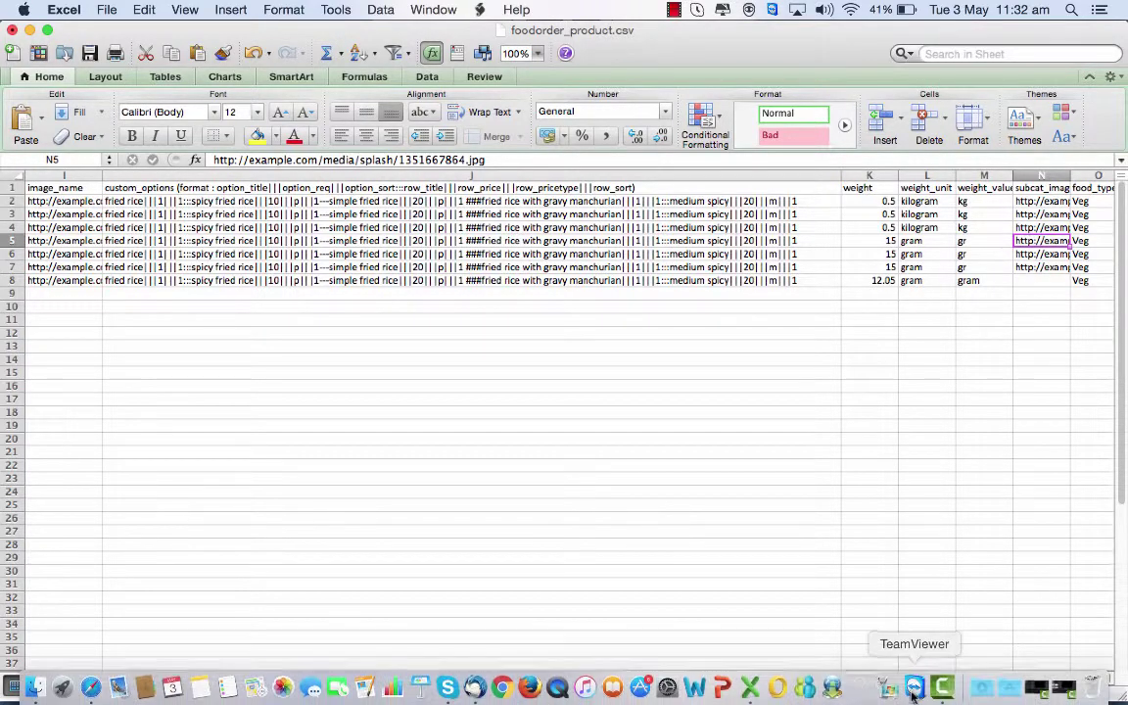
pyautogui.hscroll(5, 930, 679)
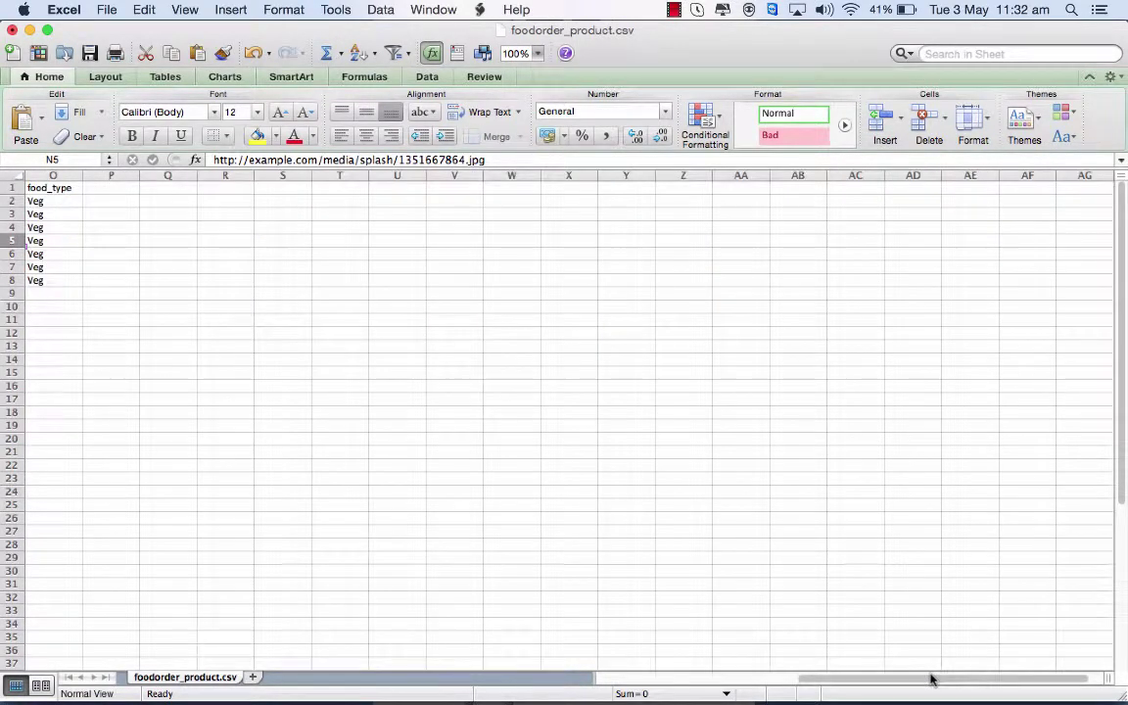
pyautogui.hscroll(-2, 919, 679)
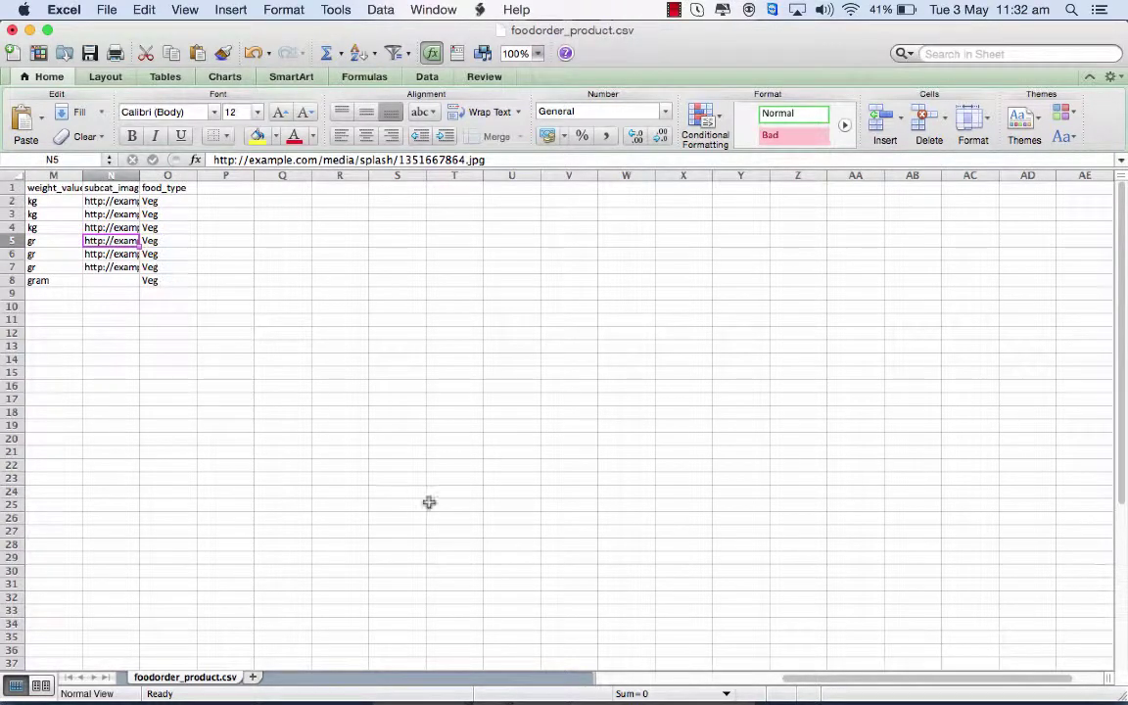
pyautogui.moveTo(800, 681); pyautogui.dragTo(617, 688)
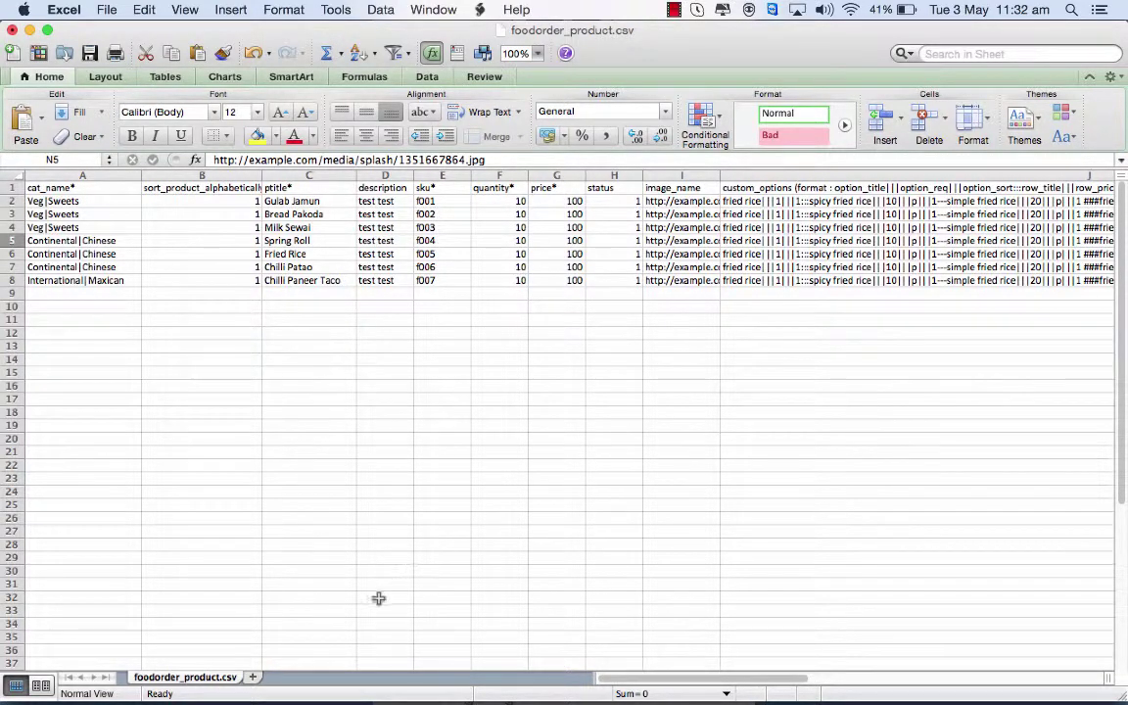
# Back in Appy Pie's Upload dialog, bring up the file chooser for the product CSV.
pyautogui.moveTo(146, 697)
pyautogui.click(93, 687)
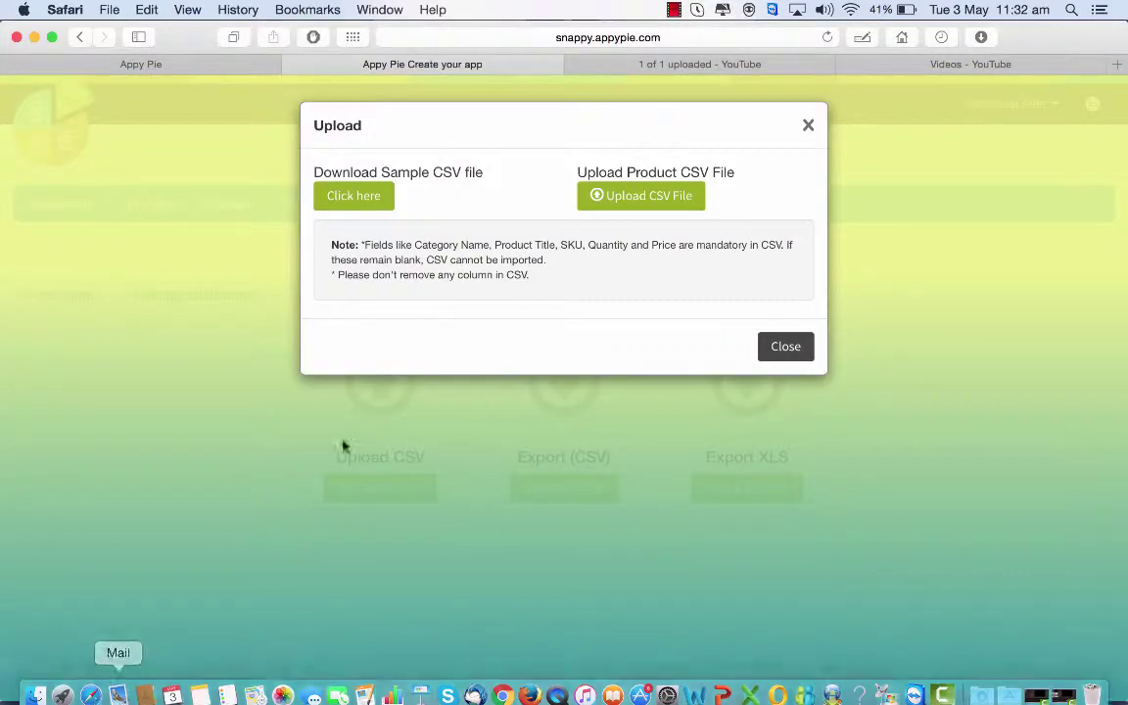
pyautogui.click(666, 196)
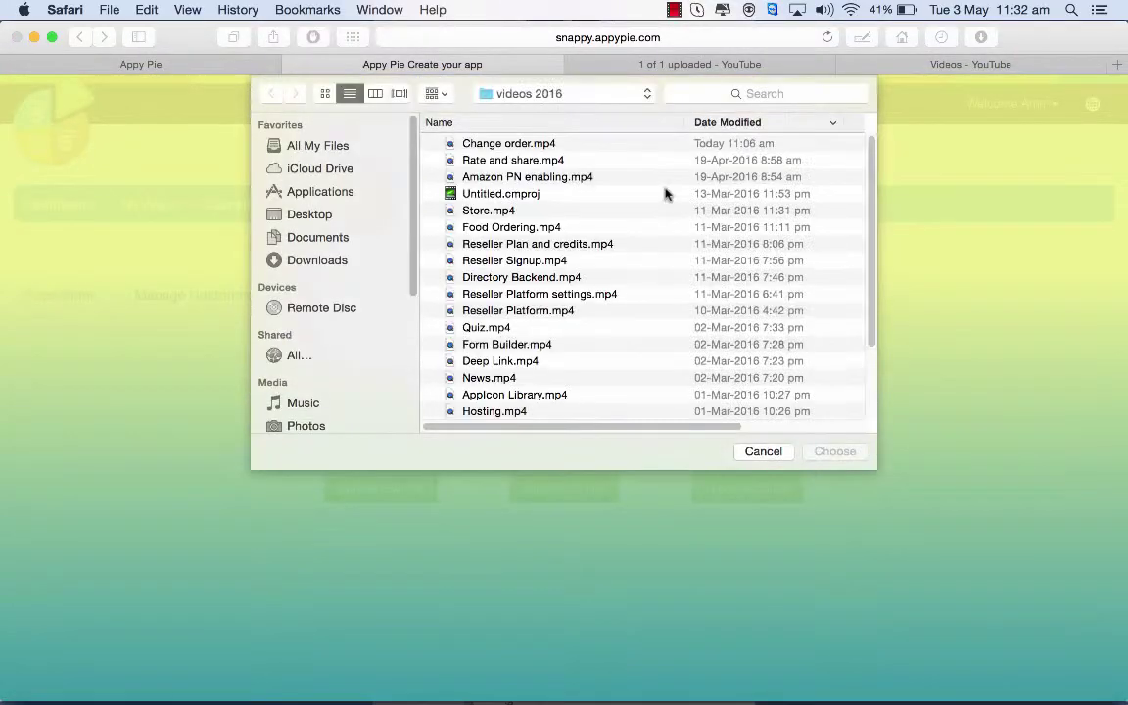